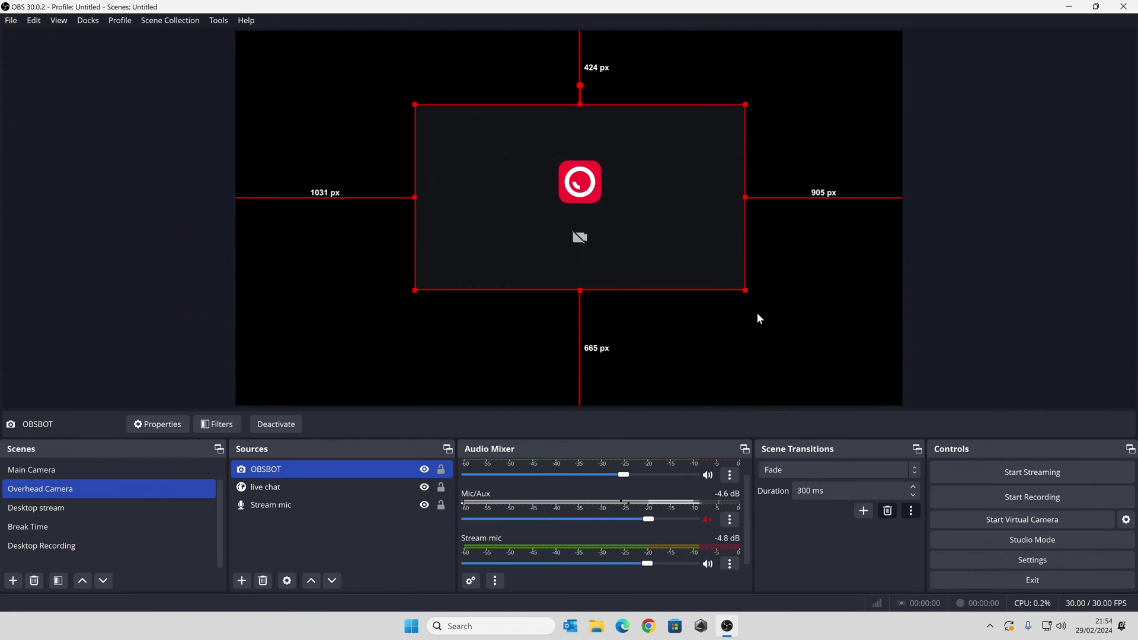
- Open OBS settings on the Video page, showing 3840x2160 resolutions at 30 FPS
click(1020, 563)
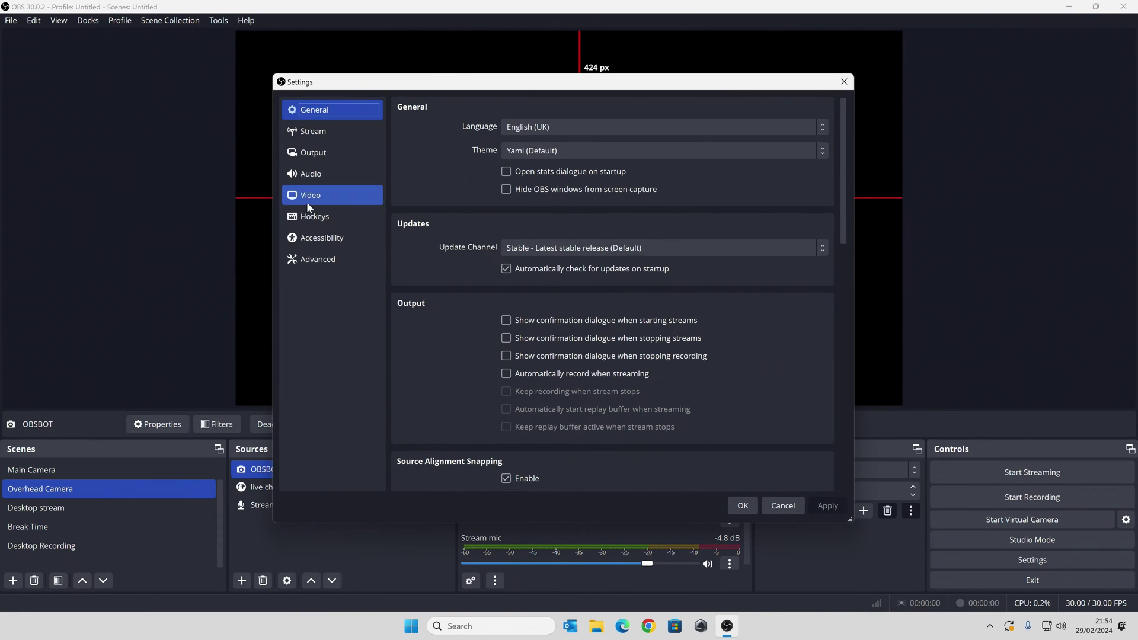
click(304, 198)
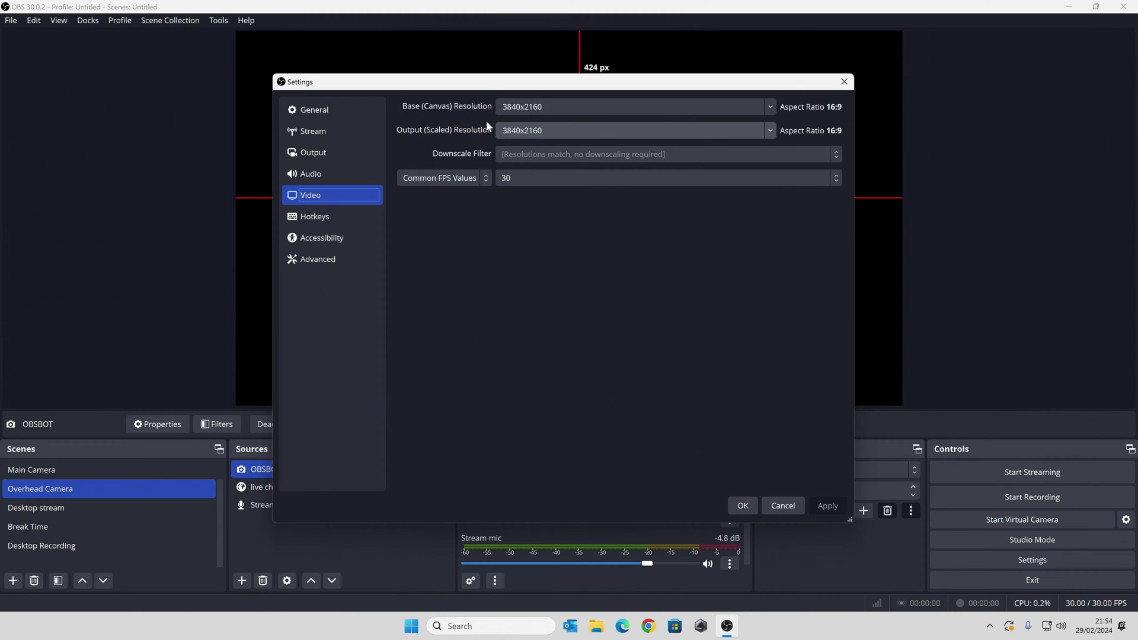
click(769, 106)
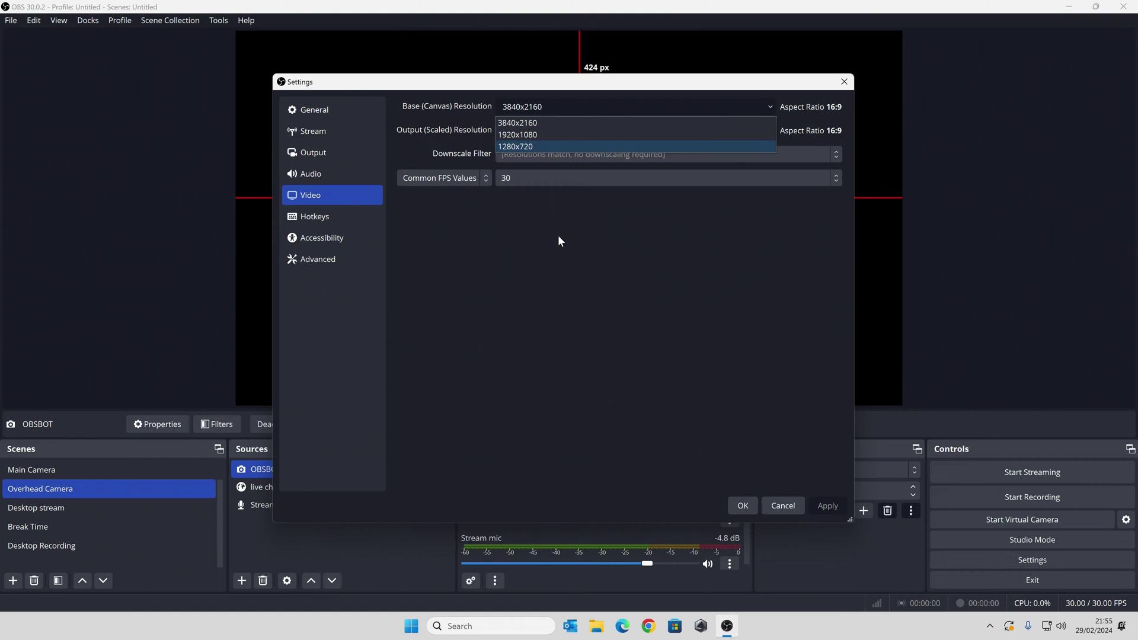
click(558, 237)
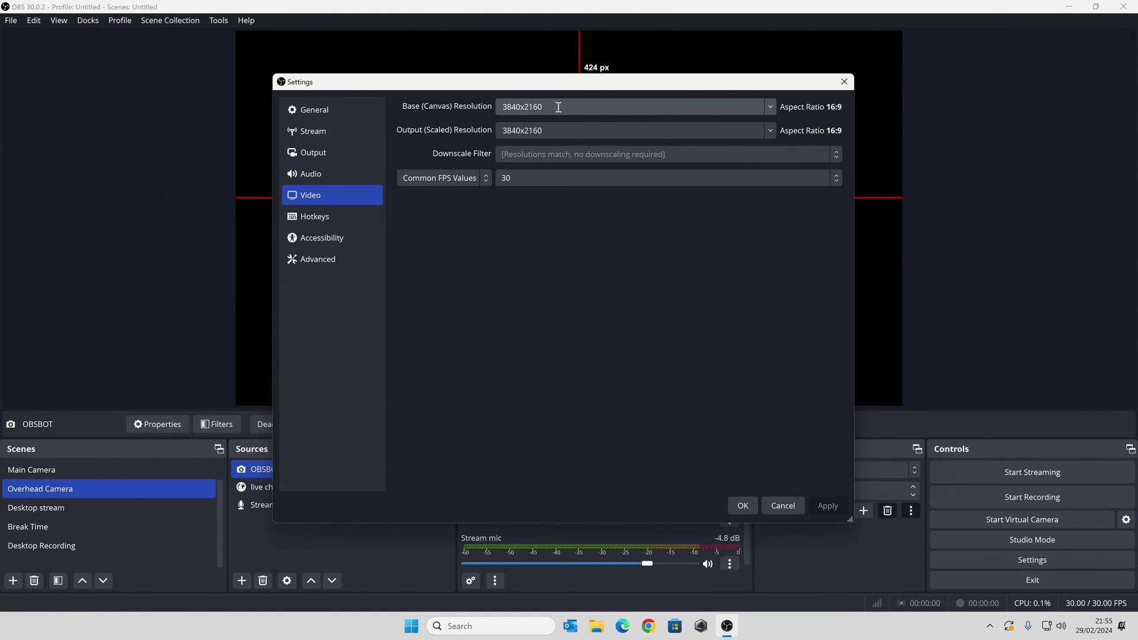
- Set the base canvas and output resolutions to 2560x1440
key(BackSpace)
text(2560x1)
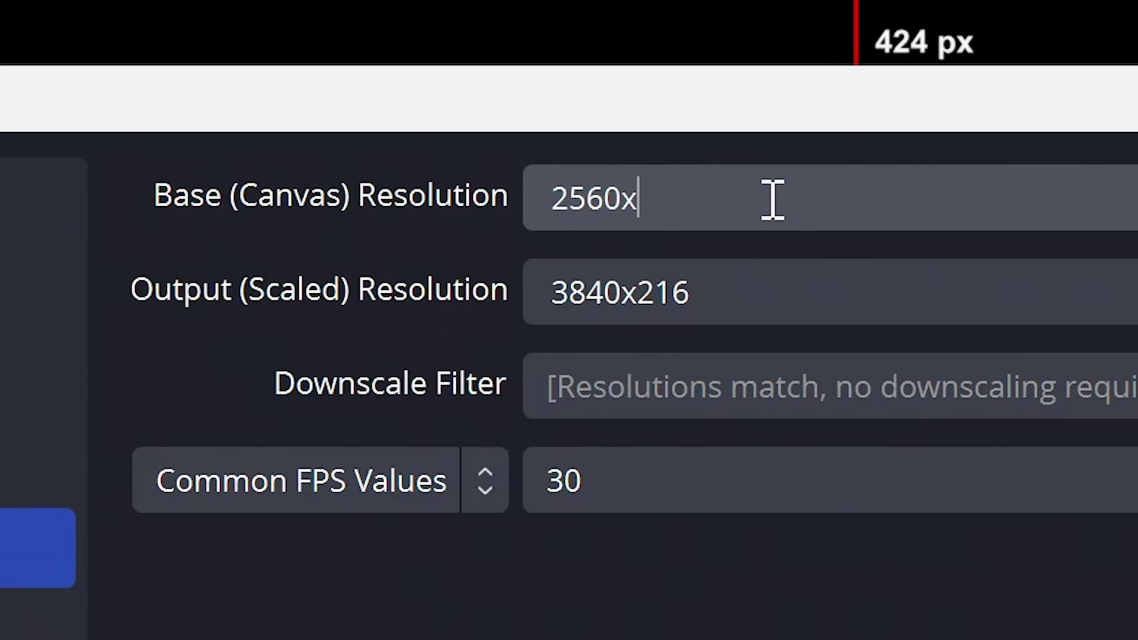
text(4)
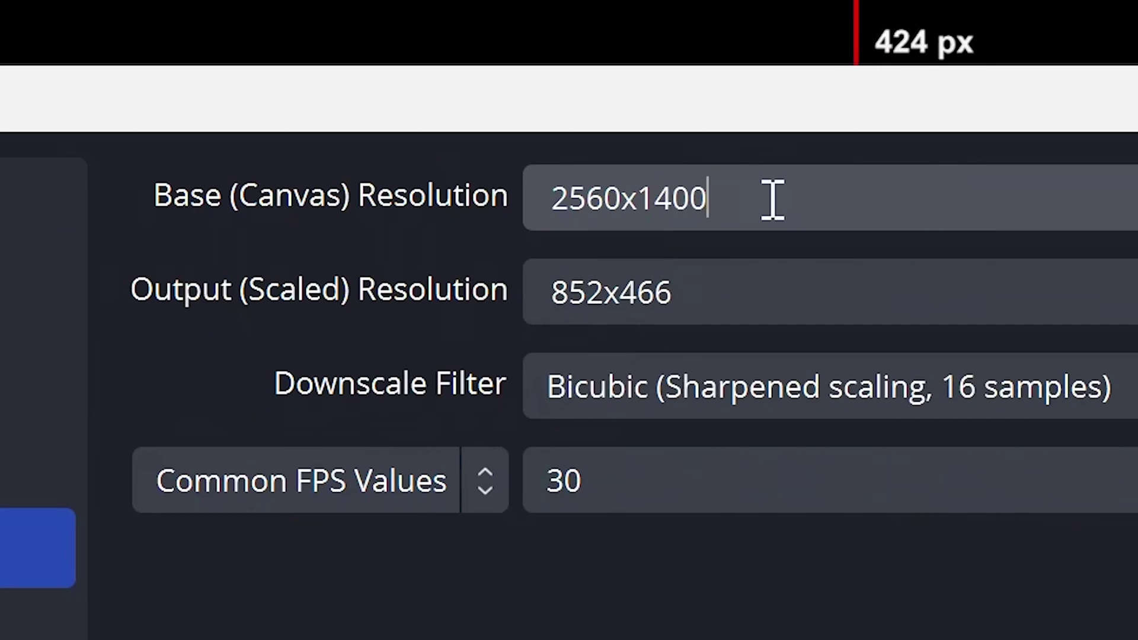
text(0)
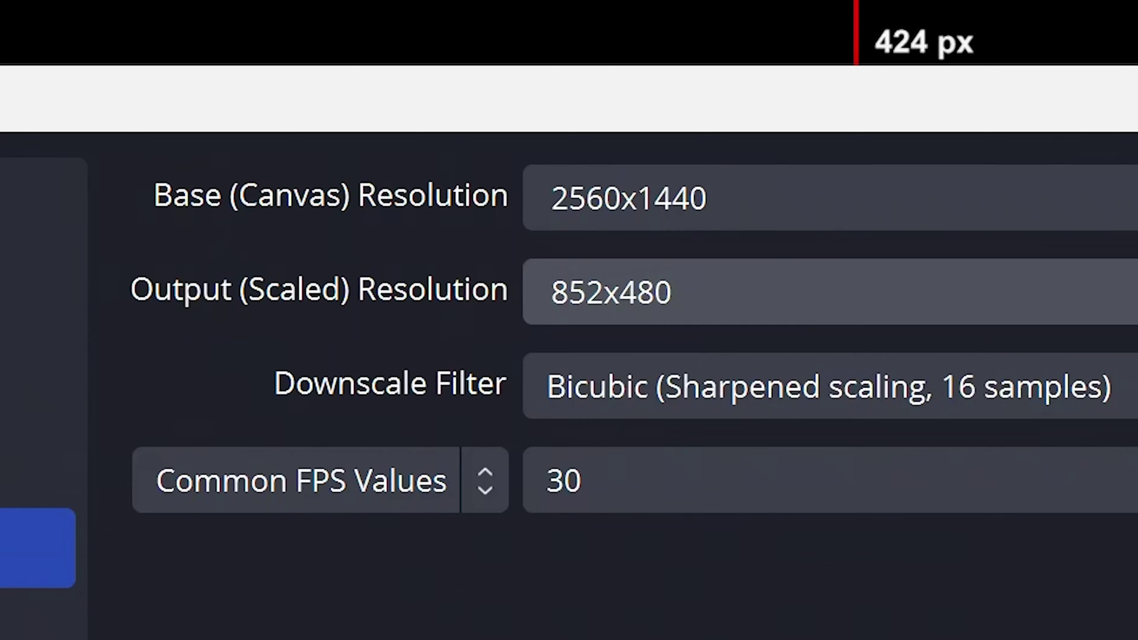
click(969, 307)
click(867, 360)
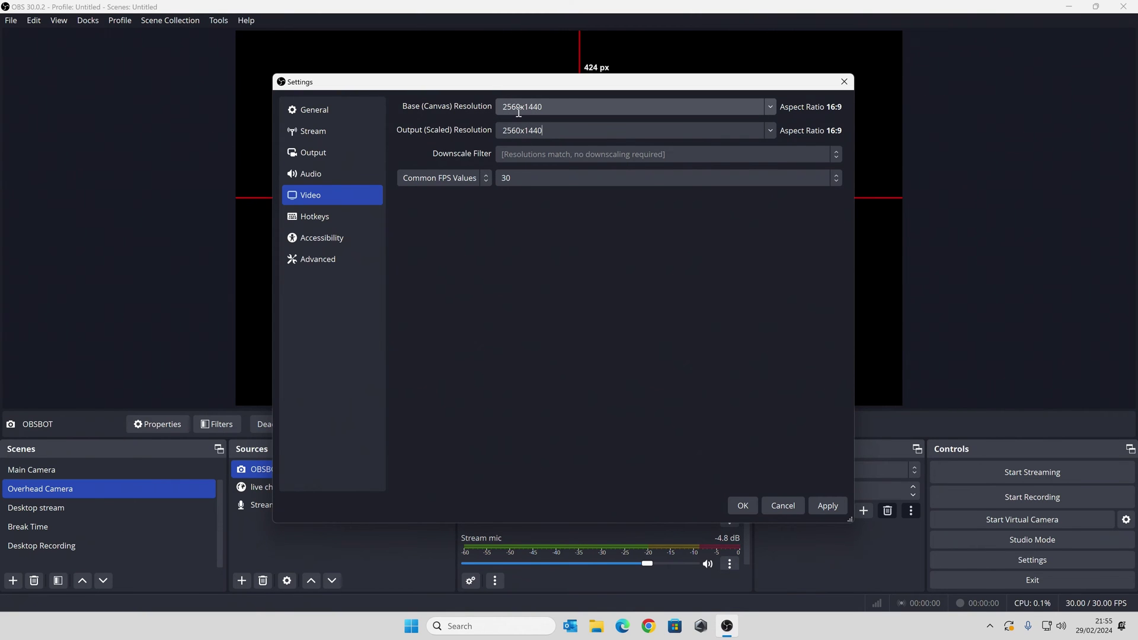
- Apply the 2560x1440 resolution and close Settings
drag(584, 87, 780, 101)
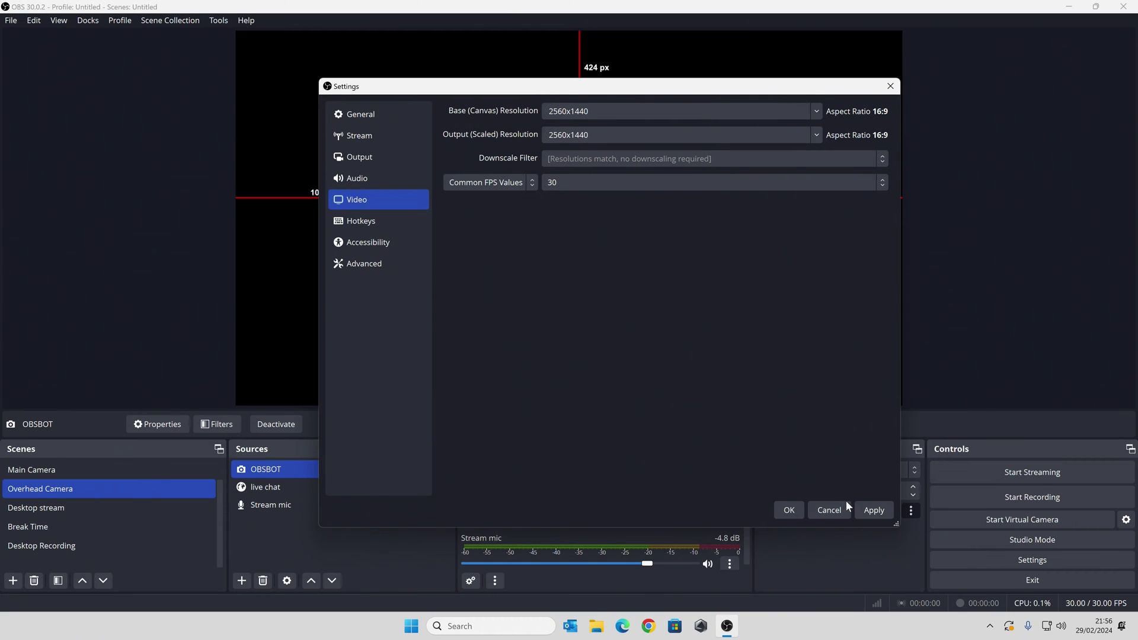
click(860, 509)
click(783, 510)
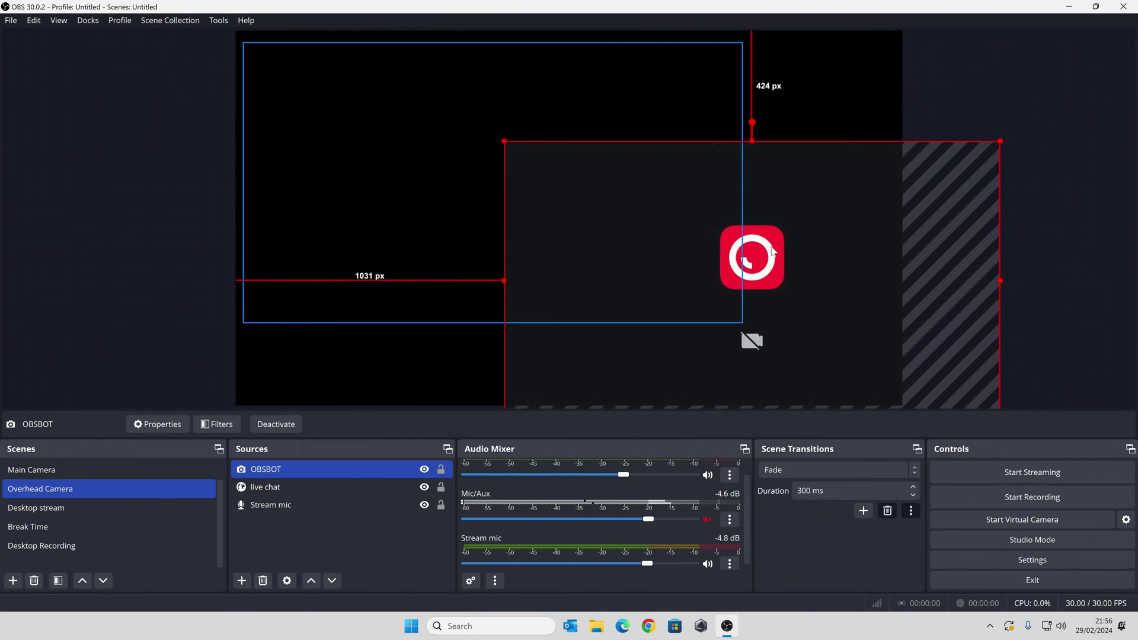
- Fit the OBSBOT camera source inside the 2560x1440 canvas, then reopen Settings
mouse_move(826, 257)
mouse_down()
mouse_move(757, 156)
mouse_move(606, 216)
mouse_move(688, 185)
mouse_move(637, 191)
mouse_up()
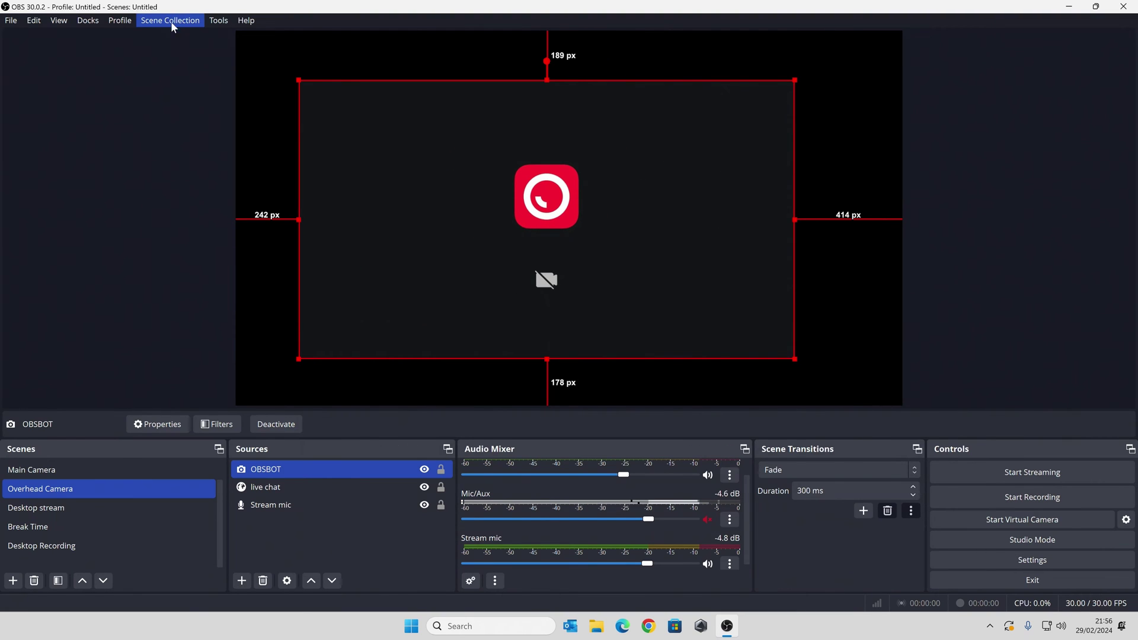
click(991, 561)
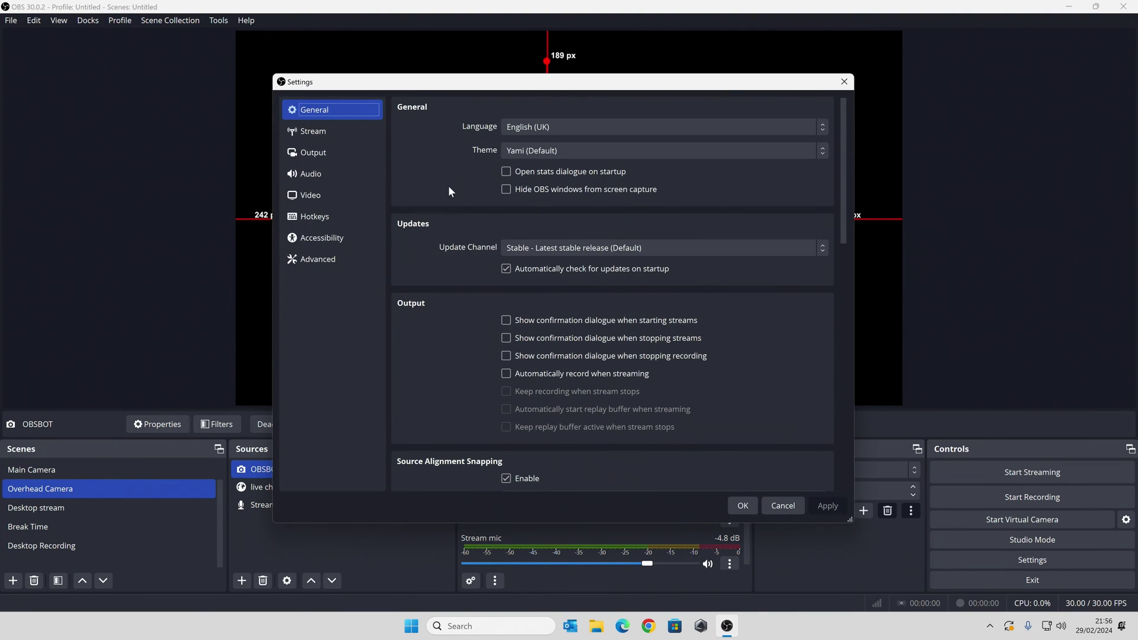
- Set base width to 3440 and output to 3440x1440 on the Video page, then apply
click(305, 195)
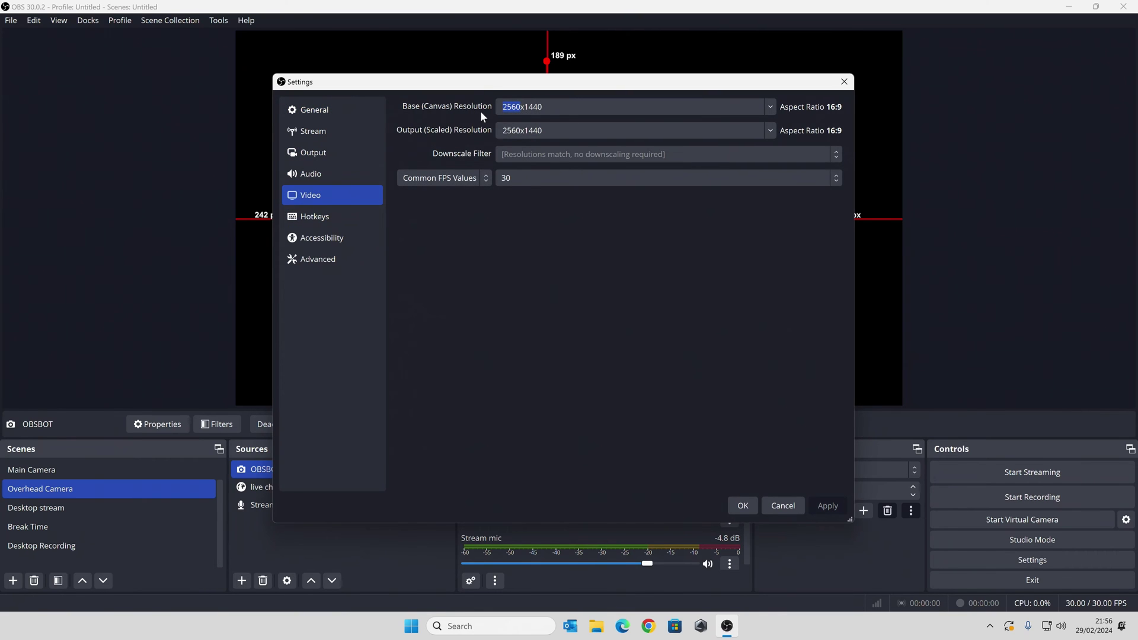
text(344)
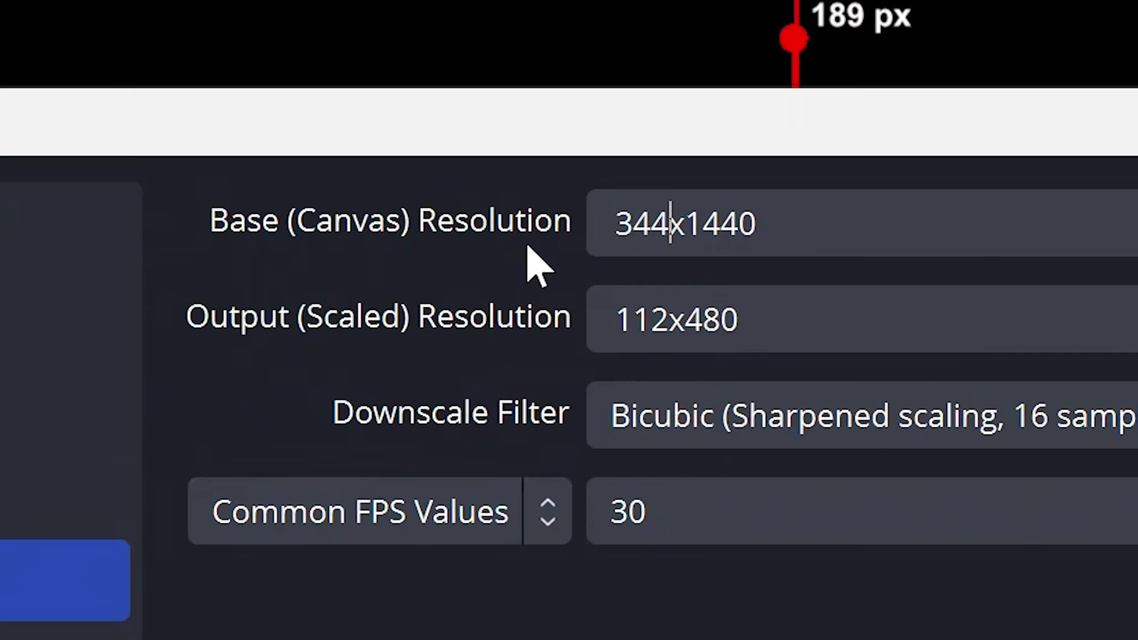
text(0)
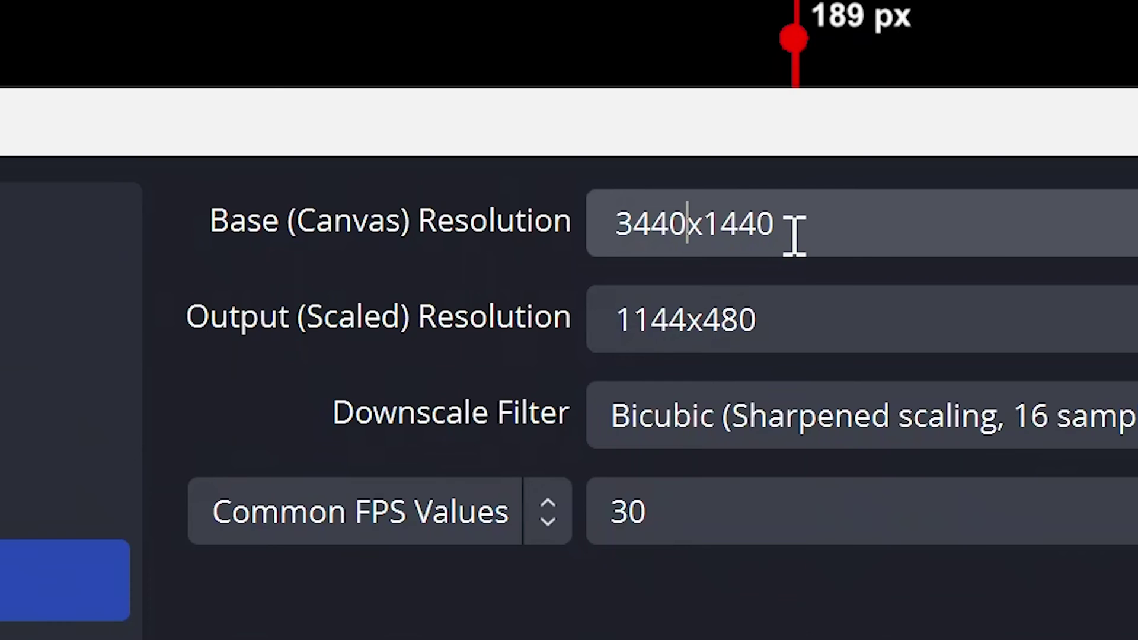
click(676, 131)
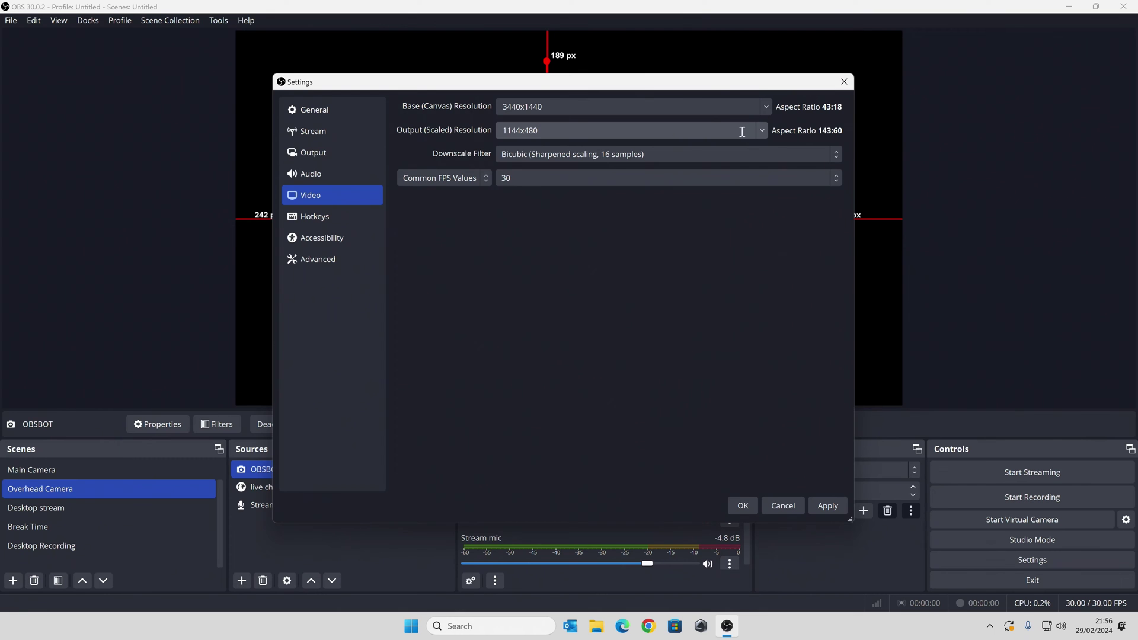
click(759, 131)
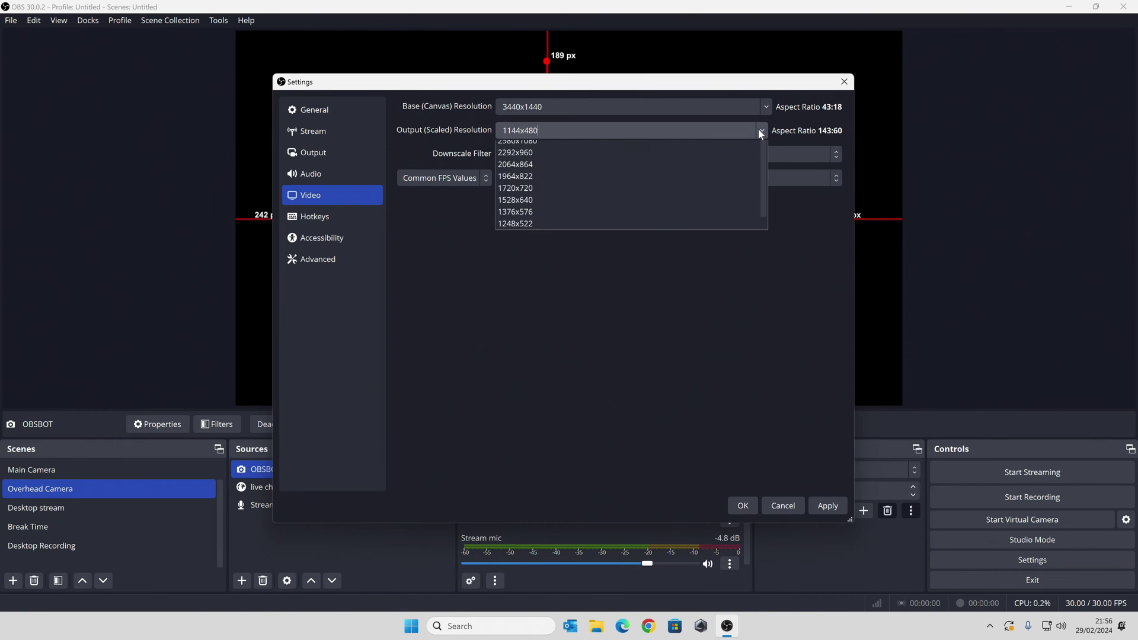
click(648, 146)
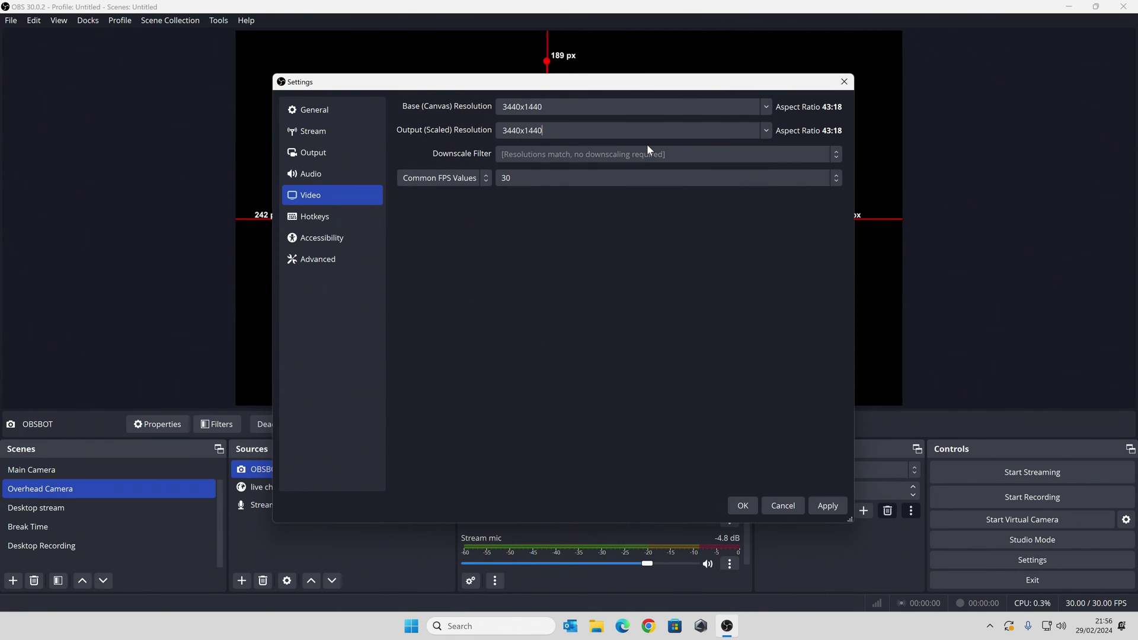
click(818, 506)
- Close Settings and drag the OBSBOT source toward the right of the 3440x1440 preview
click(742, 505)
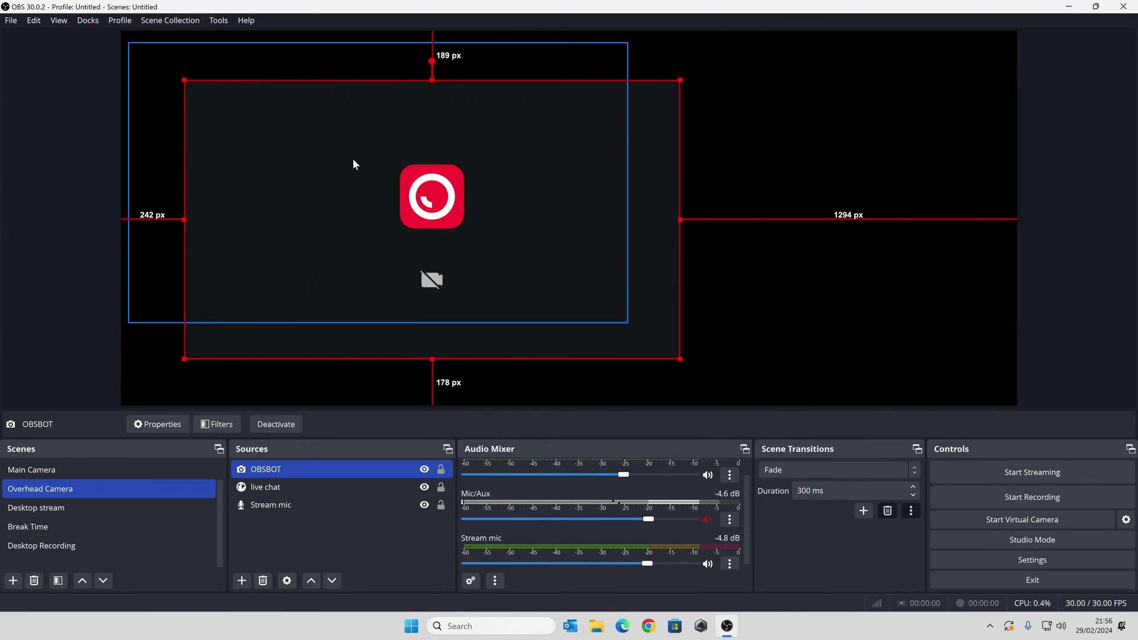
mouse_move(649, 169)
mouse_down()
mouse_move(938, 131)
mouse_move(932, 159)
mouse_up()
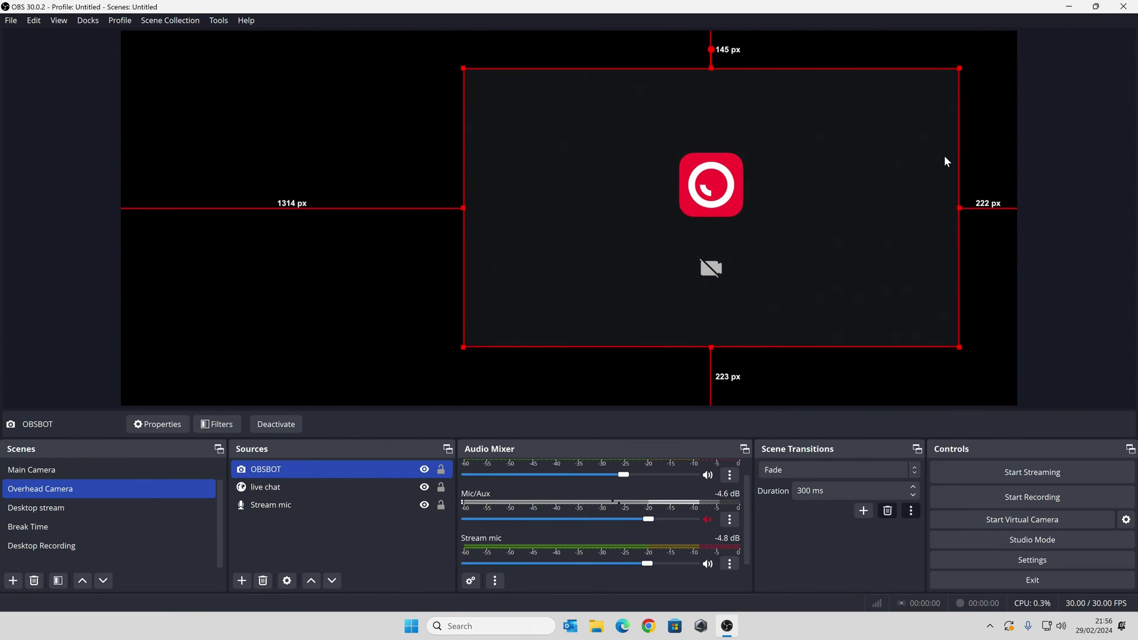